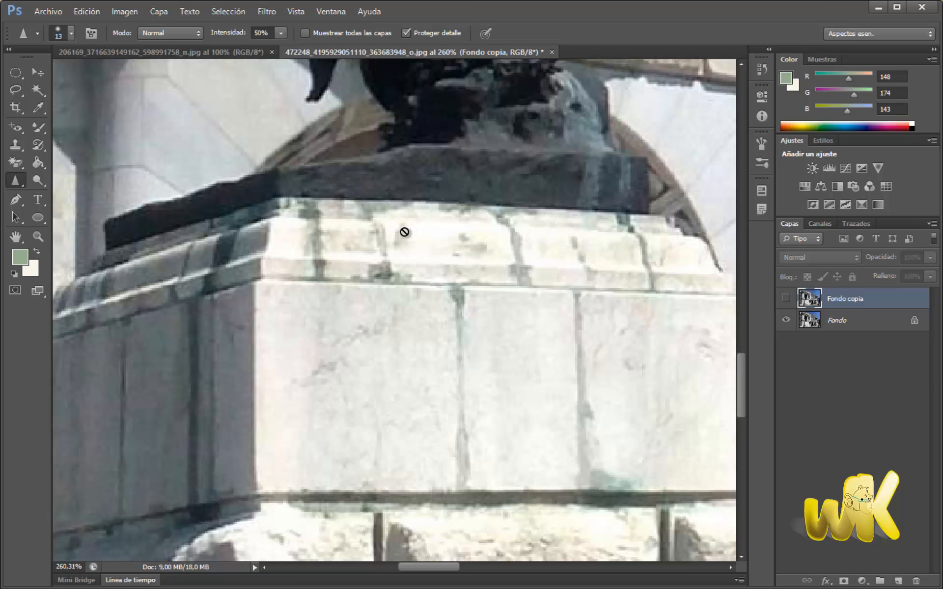
# Step: Show the Fondo copia layer again and make it the active layer for sharpening
pyautogui.click(791, 352)
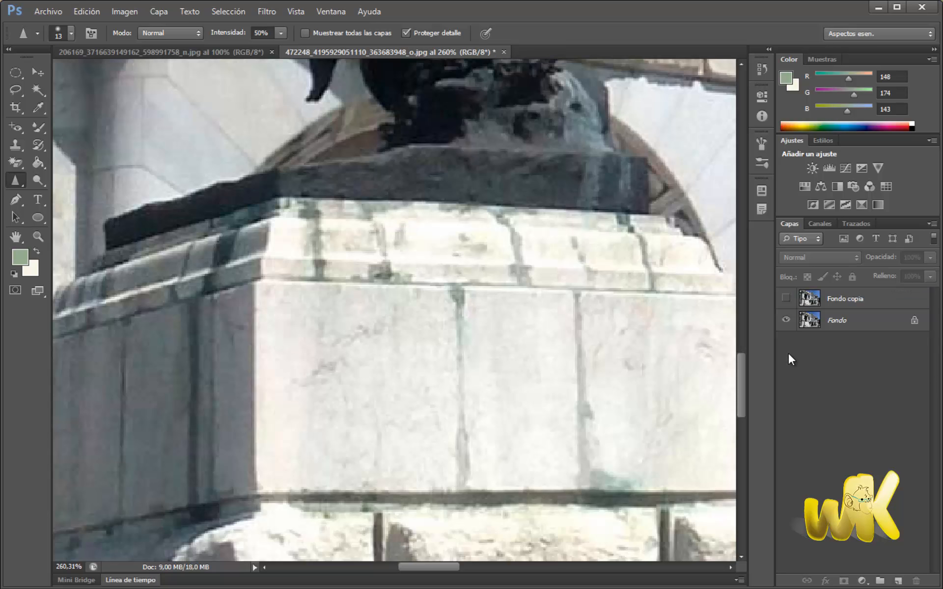
pyautogui.click(805, 300)
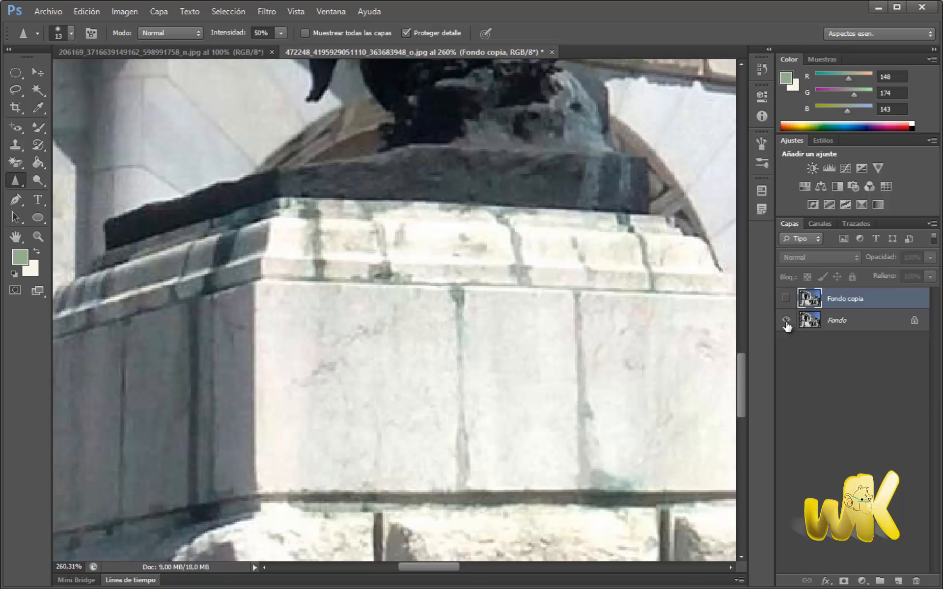
pyautogui.click(858, 321)
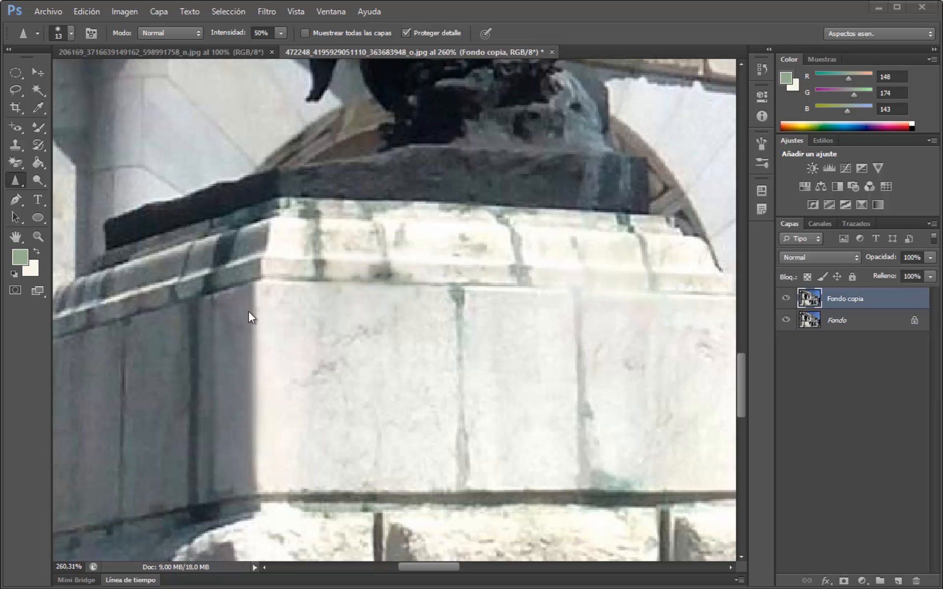
pyautogui.click(803, 422)
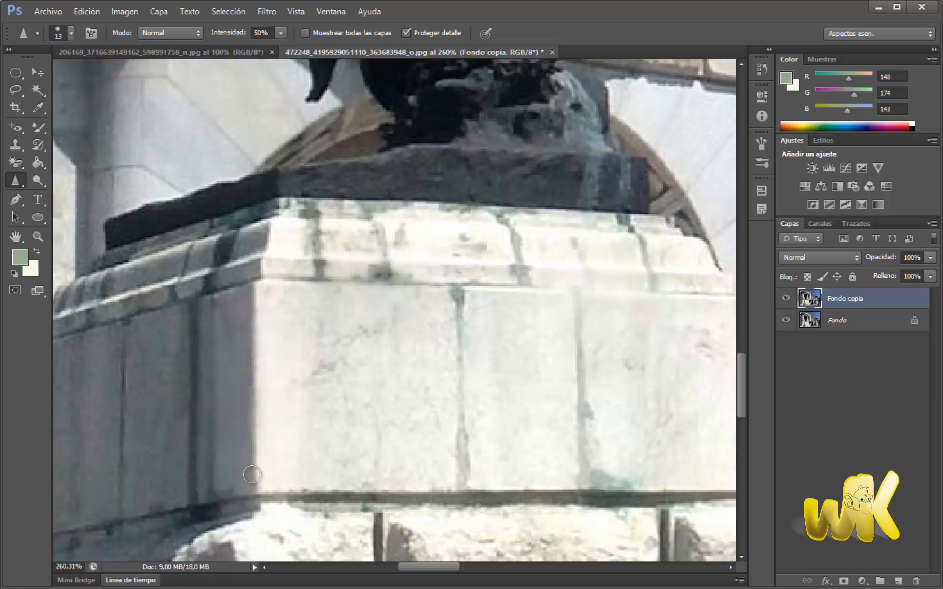
# Step: Sharpen the vertical corner edge of the statue's pedestal at 50% intensity and check the effect at different magnifications
pyautogui.moveTo(249, 354)
pyautogui.mouseDown()
pyautogui.moveTo(259, 445)
pyautogui.moveTo(257, 323)
pyautogui.moveTo(252, 336)
pyautogui.mouseUp()
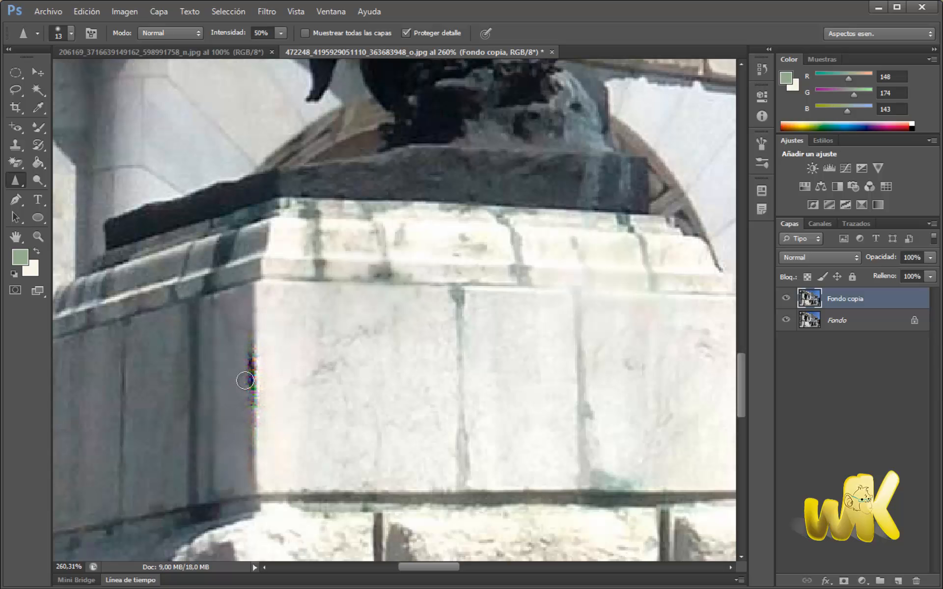
pyautogui.scroll(2, 248, 381)
pyautogui.scroll(-1, 266, 400)
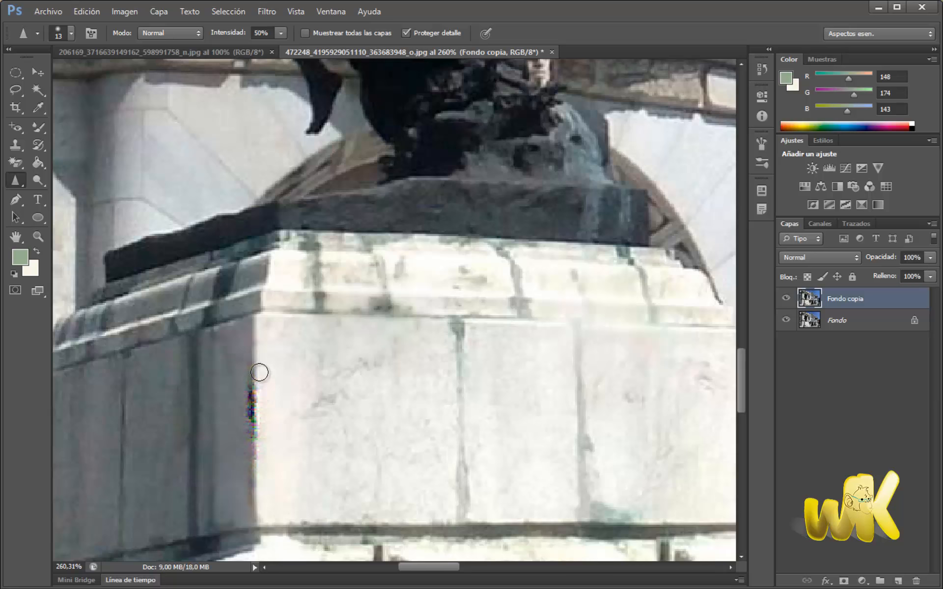
pyautogui.scroll(-3, 259, 372)
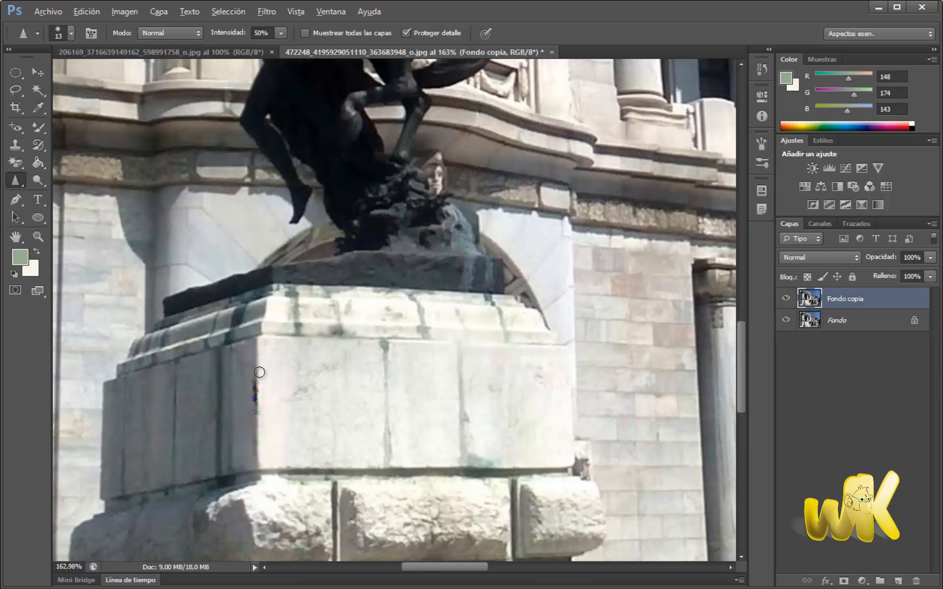
pyautogui.scroll(-1, 300, 361)
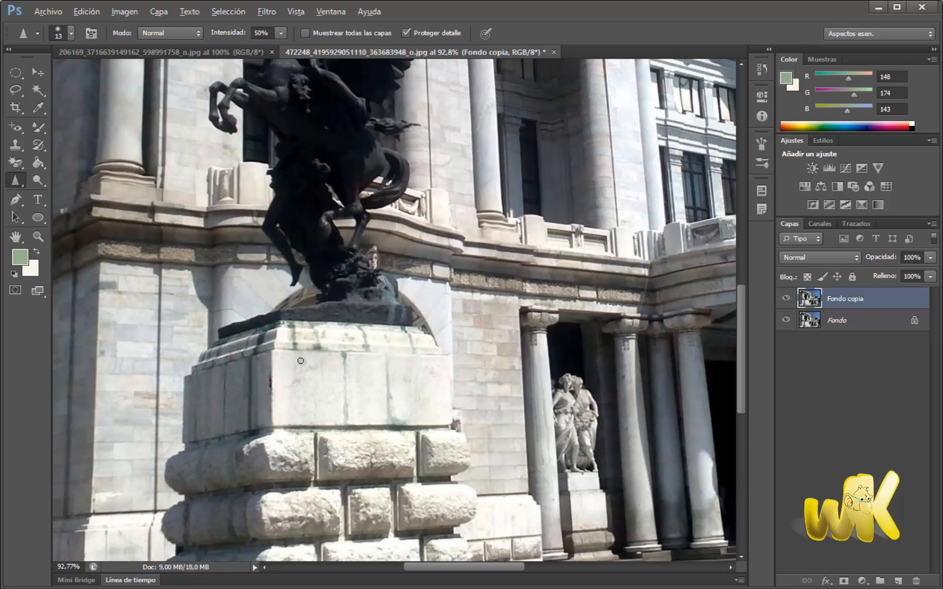
pyautogui.scroll(5, 300, 361)
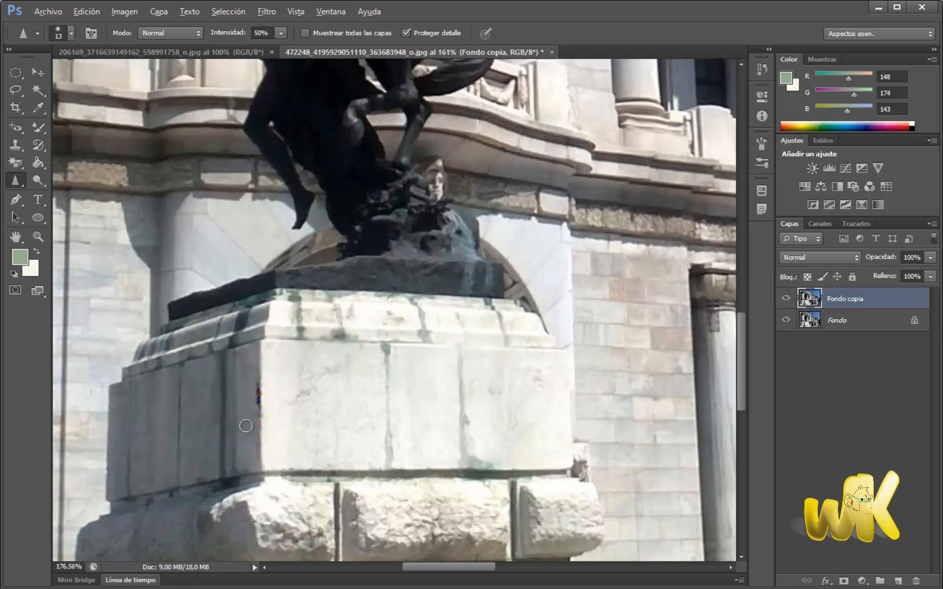
pyautogui.scroll(1, 270, 385)
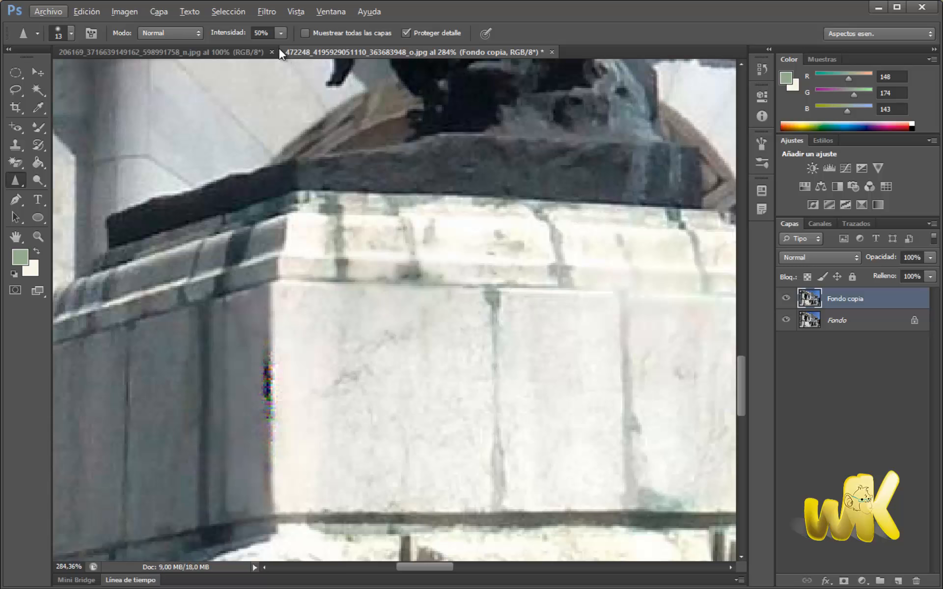
pyautogui.scroll(-2, 288, 389)
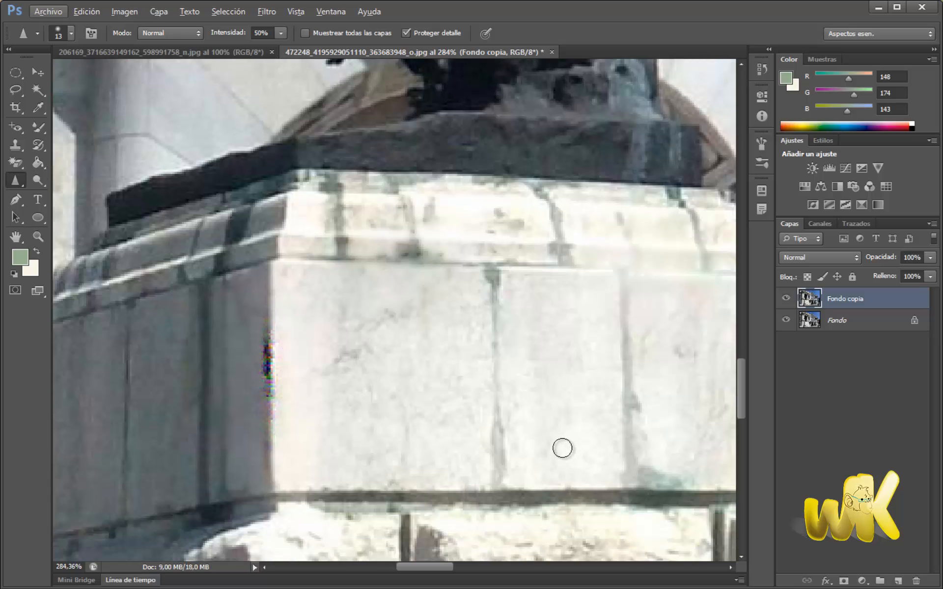
# Step: Sharpen the dark edge of the lowest step near the columns at 50% intensity with Proteger detalle on
pyautogui.press('space')
pyautogui.moveTo(578, 438); pyautogui.dragTo(277, 218)
pyautogui.moveTo(507, 409); pyautogui.dragTo(481, 246)
pyautogui.moveTo(499, 459); pyautogui.dragTo(184, 301)
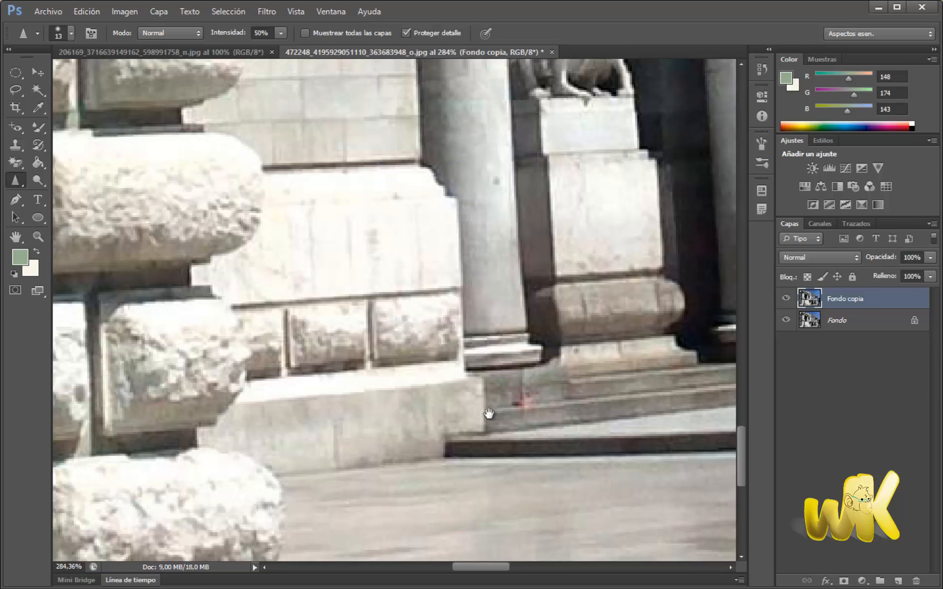
pyautogui.moveTo(489, 415)
pyautogui.mouseDown()
pyautogui.moveTo(314, 374)
pyautogui.moveTo(311, 406)
pyautogui.mouseUp()
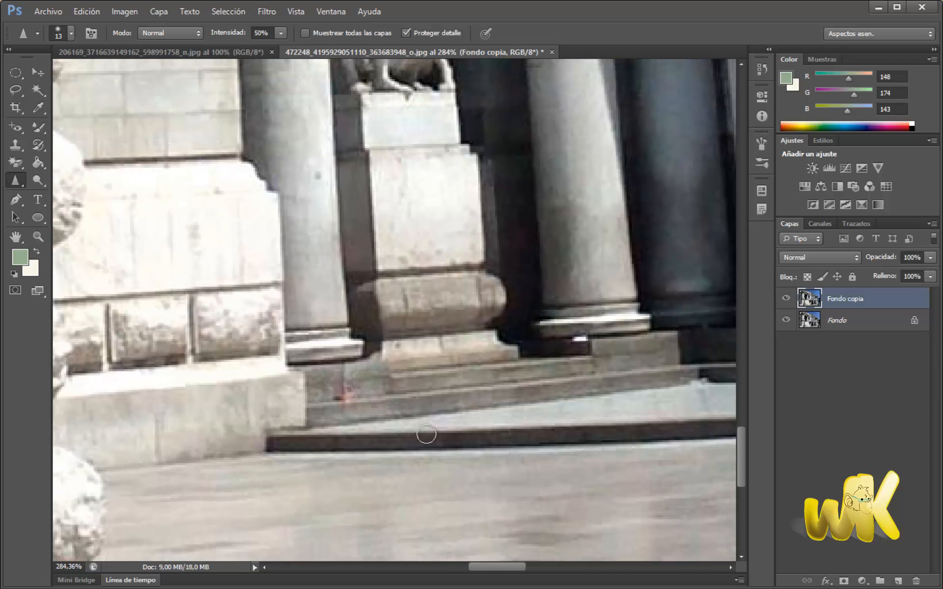
pyautogui.moveTo(480, 437)
pyautogui.mouseDown()
pyautogui.moveTo(442, 442)
pyautogui.moveTo(429, 439)
pyautogui.moveTo(485, 437)
pyautogui.moveTo(412, 433)
pyautogui.moveTo(484, 433)
pyautogui.moveTo(447, 429)
pyautogui.moveTo(375, 436)
pyautogui.mouseUp()
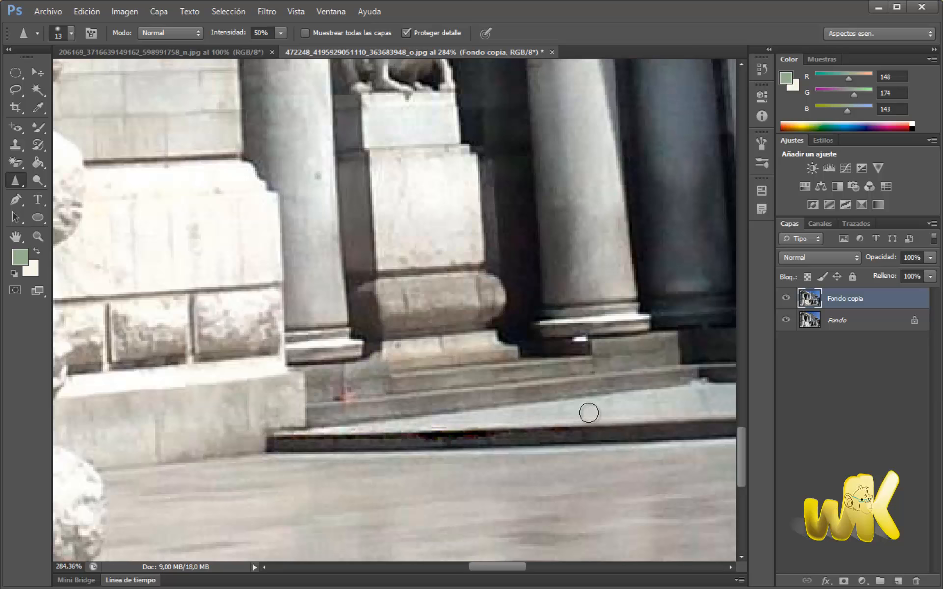
pyautogui.scroll(-5, 589, 412)
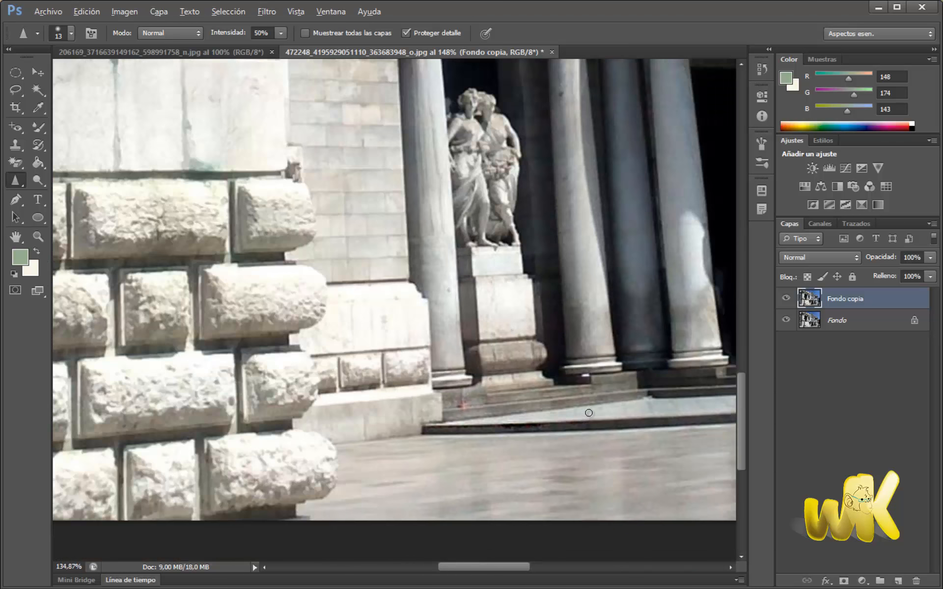
pyautogui.scroll(-1, 615, 417)
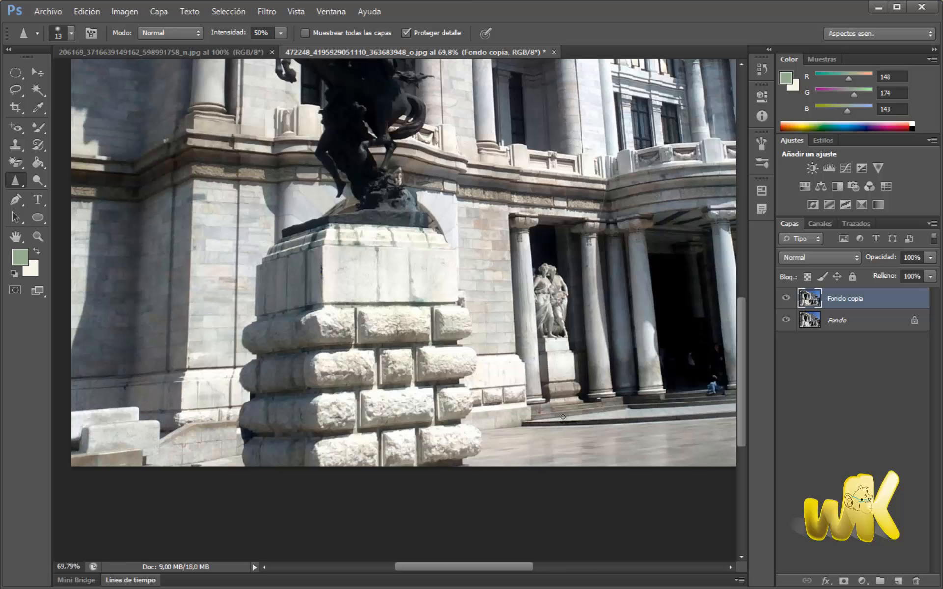
# Step: Turn off Proteger detalle and sharpen another stretch of the lowest step's dark edge at 50% intensity
pyautogui.scroll(5, 563, 416)
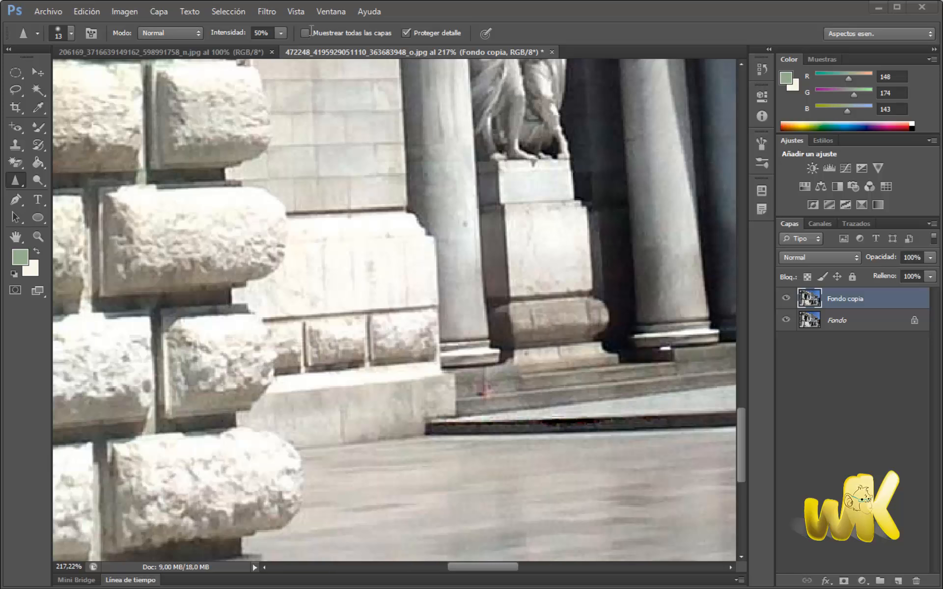
pyautogui.click(447, 18)
pyautogui.moveTo(491, 564); pyautogui.dragTo(537, 563)
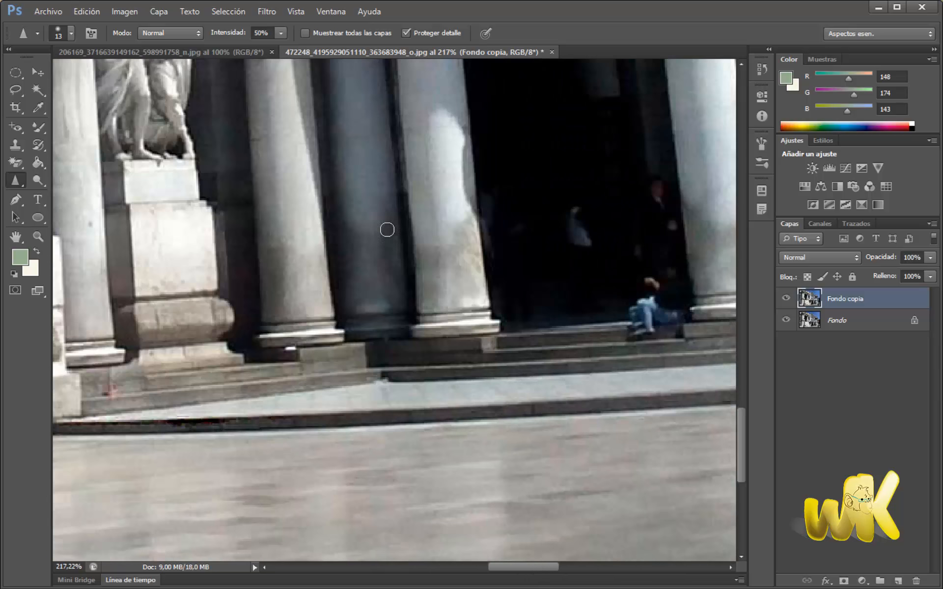
pyautogui.click(407, 33)
pyautogui.click(281, 33)
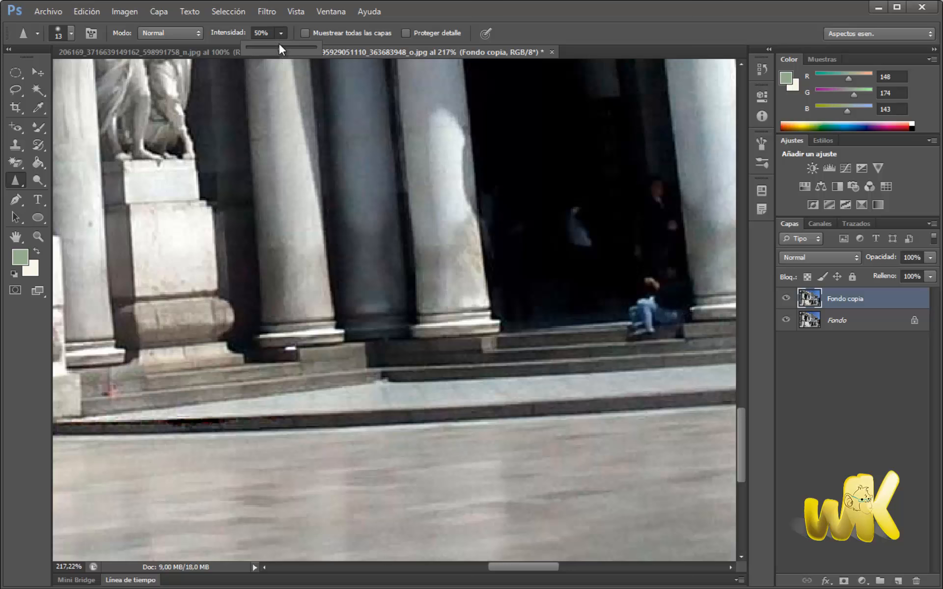
pyautogui.click(280, 34)
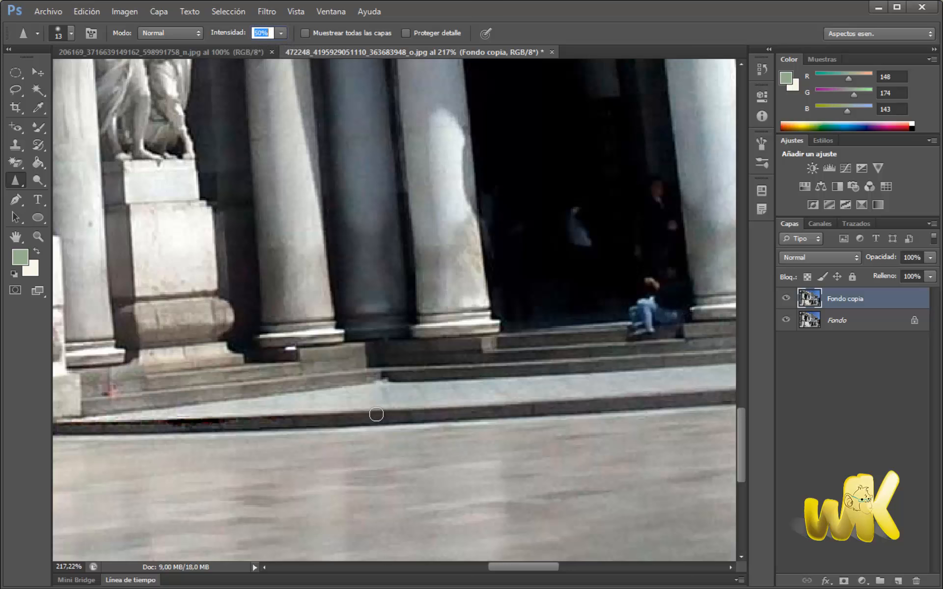
pyautogui.moveTo(381, 412)
pyautogui.mouseDown()
pyautogui.moveTo(438, 409)
pyautogui.moveTo(383, 406)
pyautogui.moveTo(427, 404)
pyautogui.moveTo(390, 408)
pyautogui.moveTo(422, 408)
pyautogui.mouseUp()
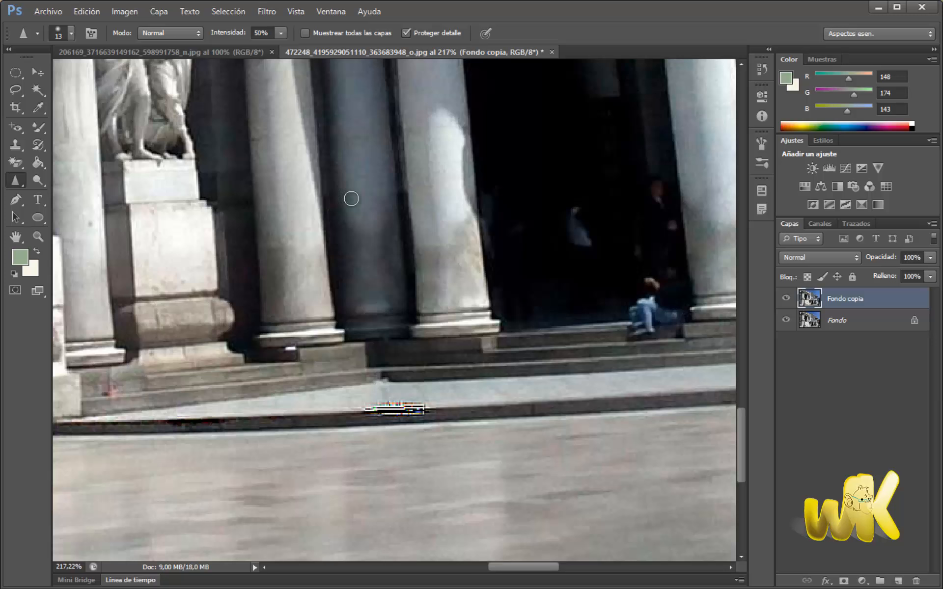
# Step: Set the sharpening intensity to 100% and sharpen two more stretches of the step edge, one with Proteger detalle on and one with it off
pyautogui.click(281, 28)
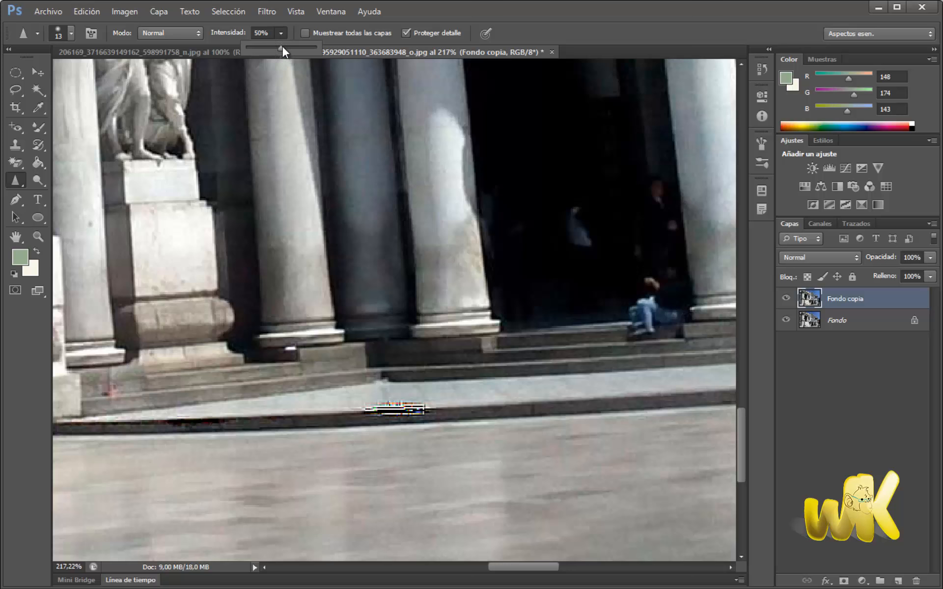
pyautogui.moveTo(282, 47); pyautogui.dragTo(323, 47)
pyautogui.moveTo(577, 400)
pyautogui.mouseDown()
pyautogui.moveTo(509, 407)
pyautogui.moveTo(598, 402)
pyautogui.moveTo(509, 401)
pyautogui.moveTo(565, 400)
pyautogui.mouseUp()
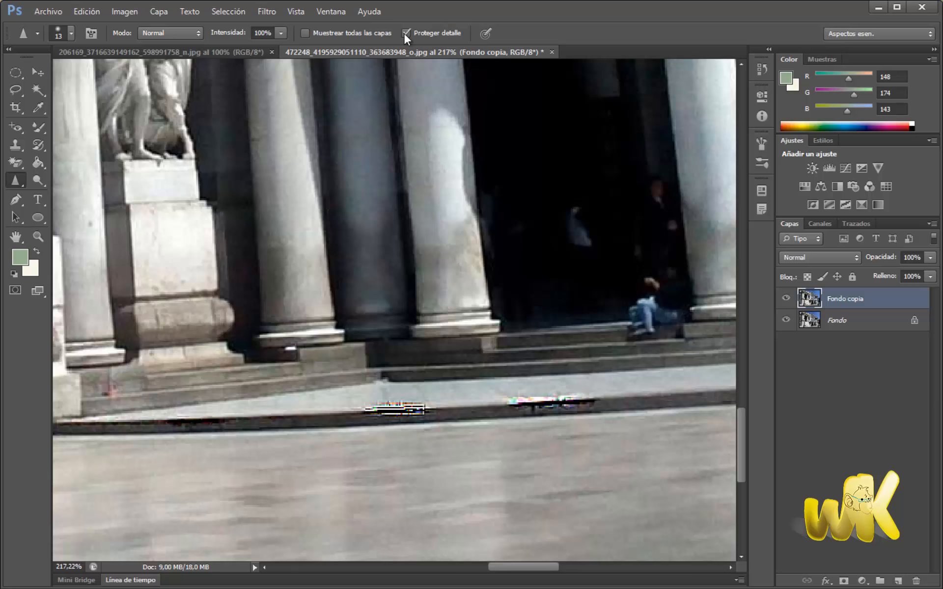
pyautogui.moveTo(667, 397)
pyautogui.mouseDown()
pyautogui.moveTo(676, 396)
pyautogui.moveTo(613, 395)
pyautogui.mouseUp()
pyautogui.moveTo(667, 399)
pyautogui.mouseDown()
pyautogui.moveTo(634, 398)
pyautogui.moveTo(731, 395)
pyautogui.moveTo(686, 407)
pyautogui.moveTo(688, 382)
pyautogui.mouseUp()
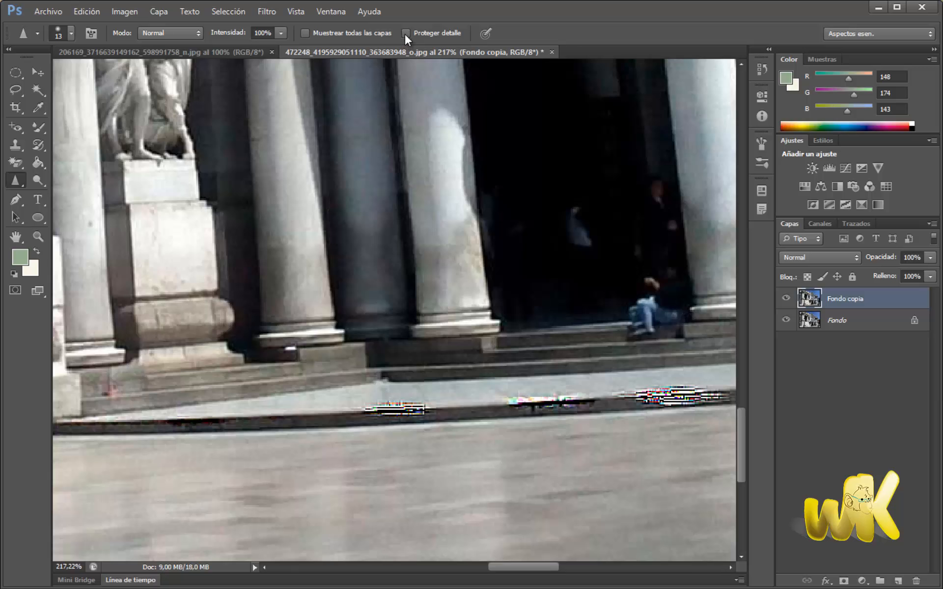
# Step: Set the Sharpen tool to 50% intensity with Proteger detalle on, and change its mode to Luminosidad
pyautogui.click(281, 33)
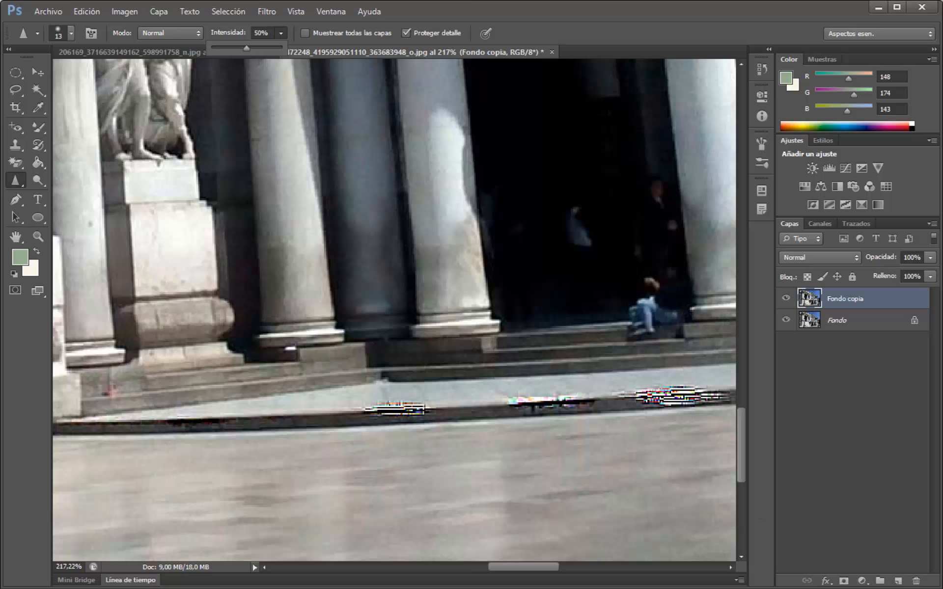
pyautogui.press('F10')
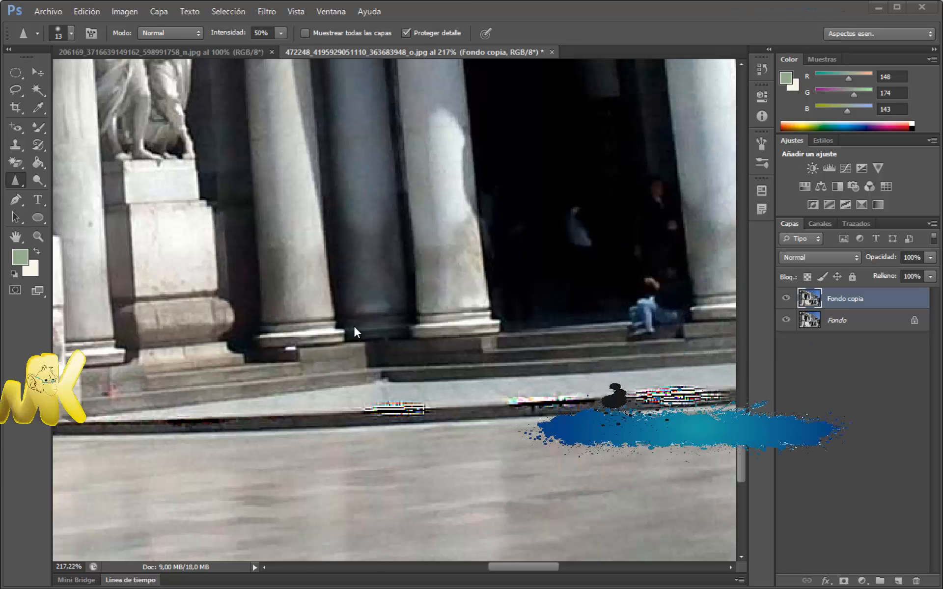
pyautogui.click(827, 387)
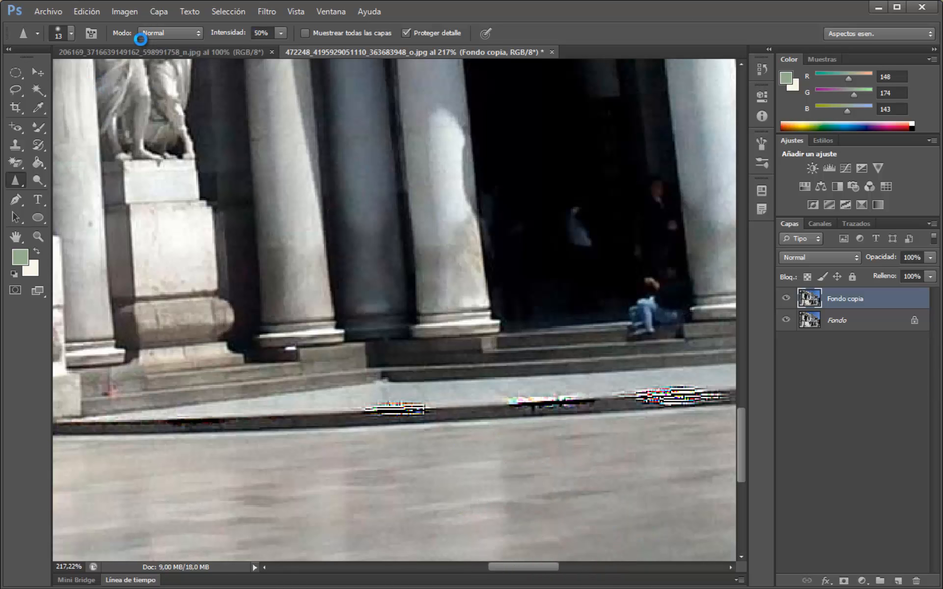
pyautogui.click(176, 32)
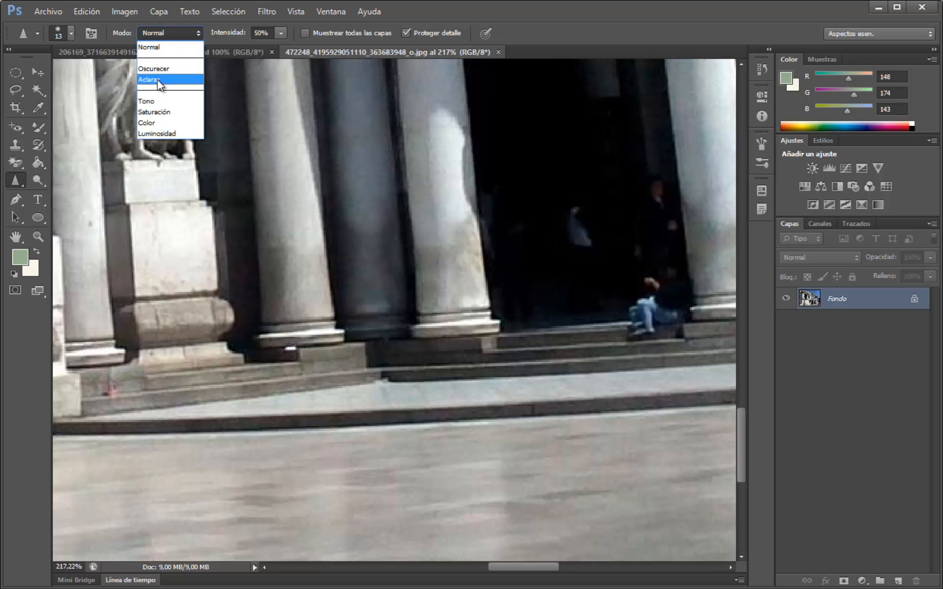
pyautogui.click(167, 39)
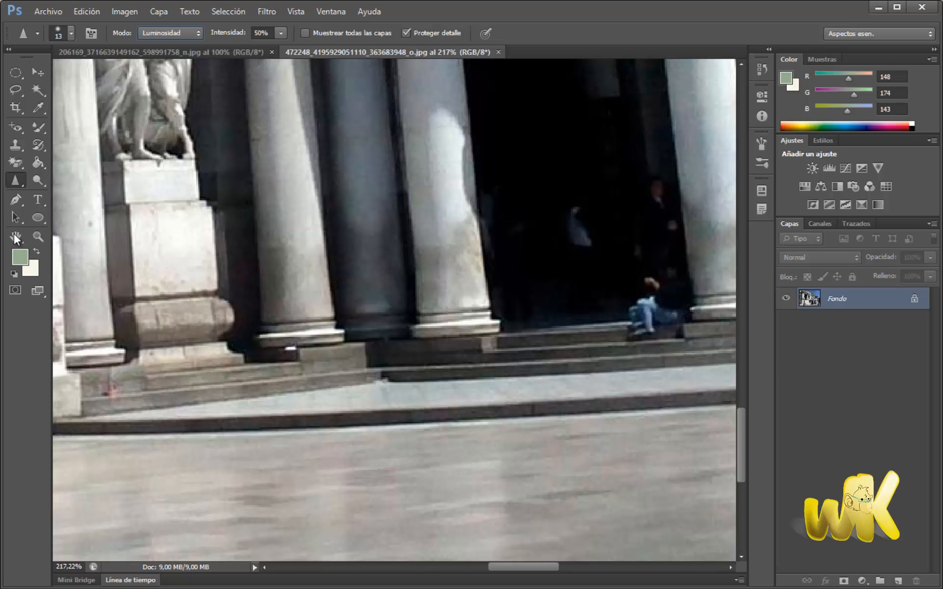
# Step: Examine the whole building façade and the statue at reduced magnification
pyautogui.press('h')
pyautogui.keyDown('alt'); pyautogui.click(620, 344); pyautogui.keyUp('alt')
pyautogui.keyDown('alt'); pyautogui.click(620, 343); pyautogui.keyUp('alt')
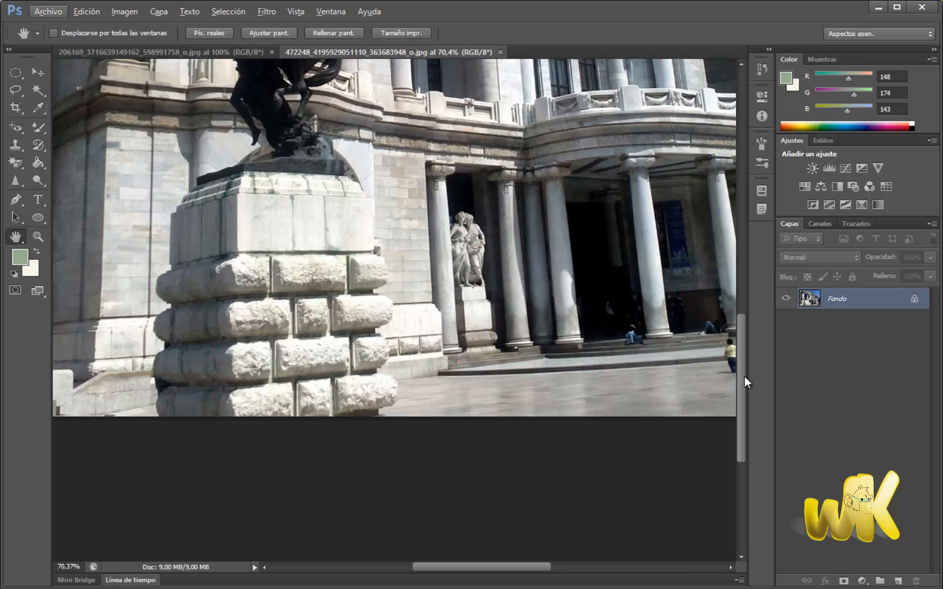
pyautogui.scroll(6, 745, 331)
pyautogui.scroll(-2, 744, 307)
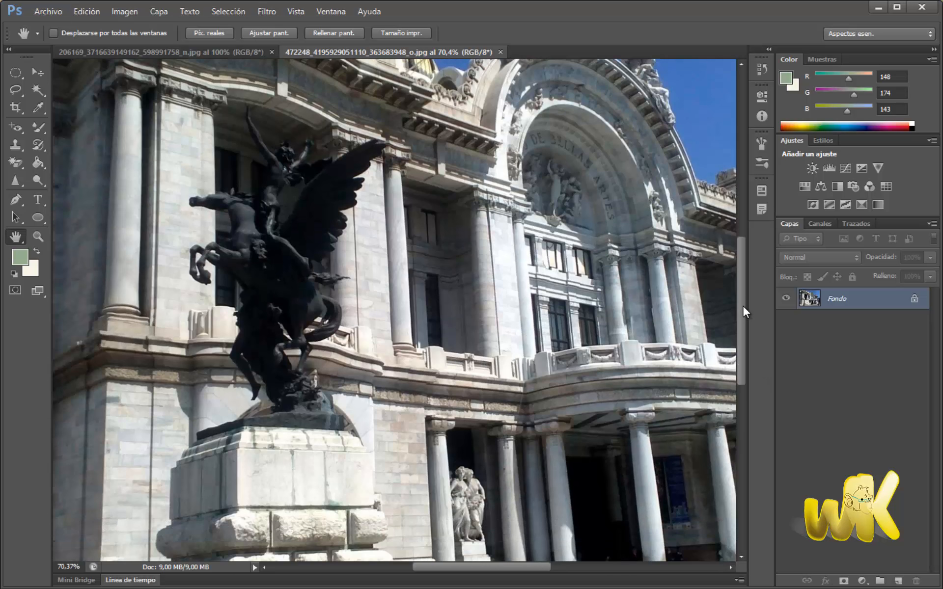
pyautogui.keyDown('alt'); pyautogui.click(587, 333); pyautogui.keyUp('alt')
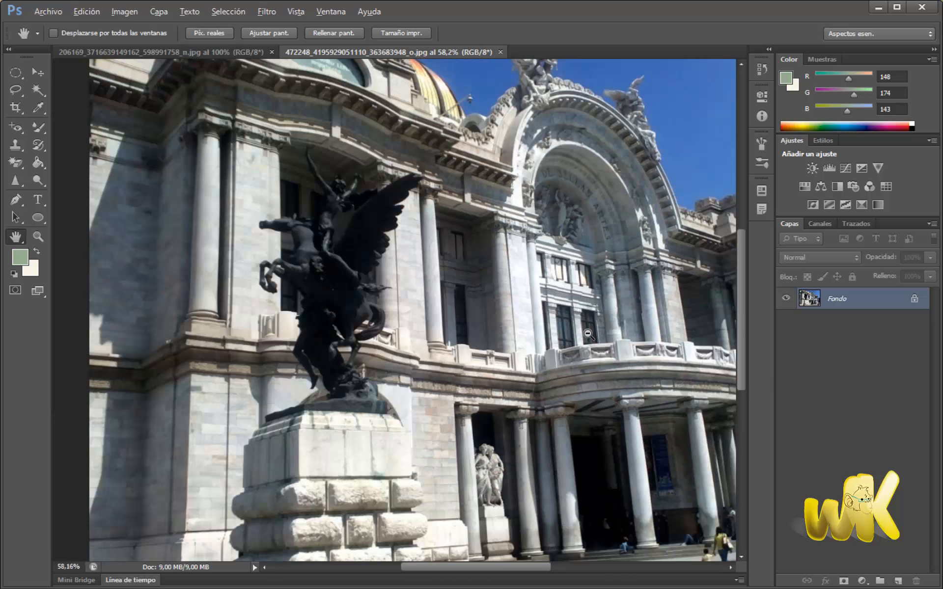
pyautogui.keyDown('alt'); pyautogui.click(588, 334); pyautogui.keyUp('alt')
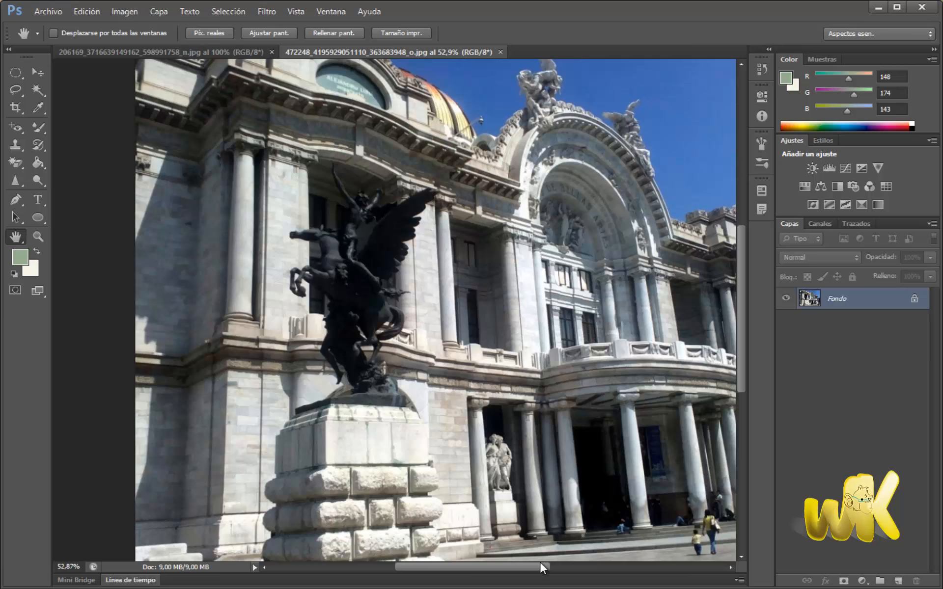
pyautogui.moveTo(541, 568); pyautogui.dragTo(562, 568)
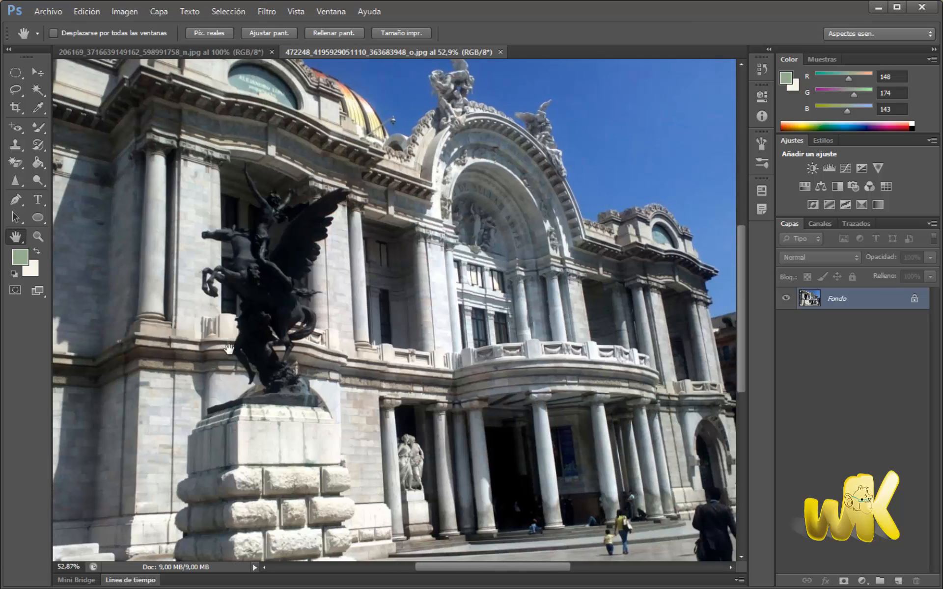
# Step: Switch to the Smudge tool (Herramienta Dedo) and set its brush size to 55 px
pyautogui.click(16, 185)
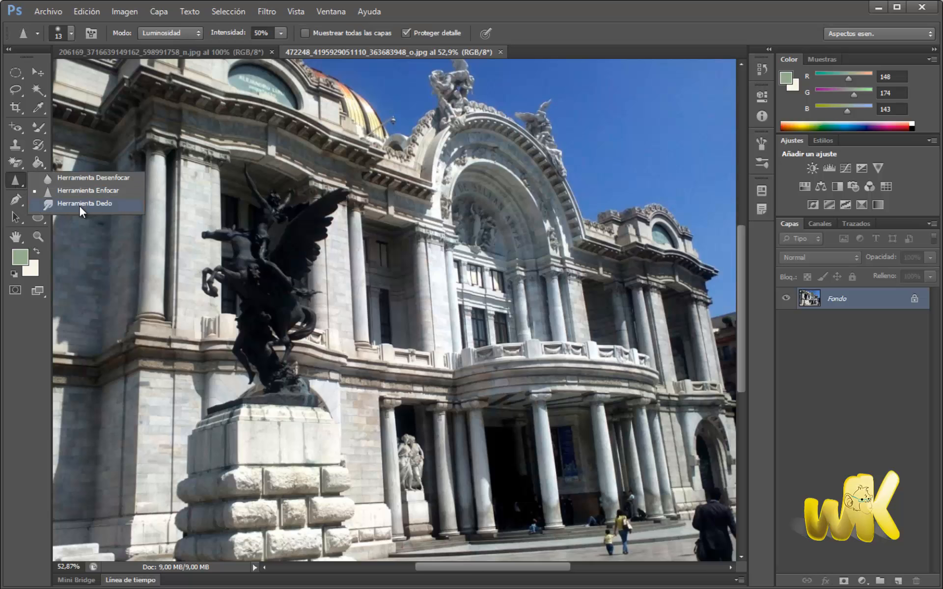
pyautogui.click(78, 204)
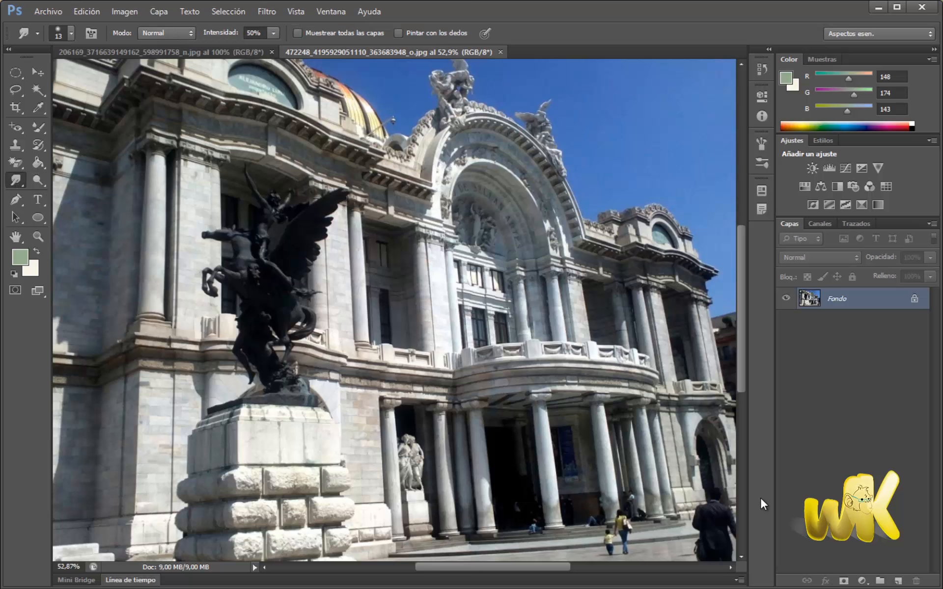
pyautogui.scroll(-1, 344, 202)
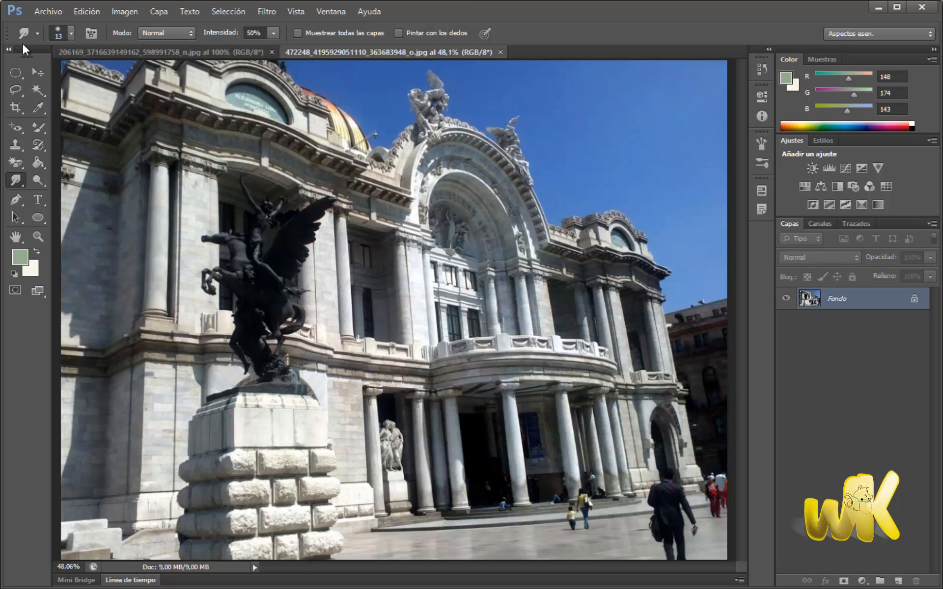
pyautogui.click(68, 34)
pyautogui.click(46, 72)
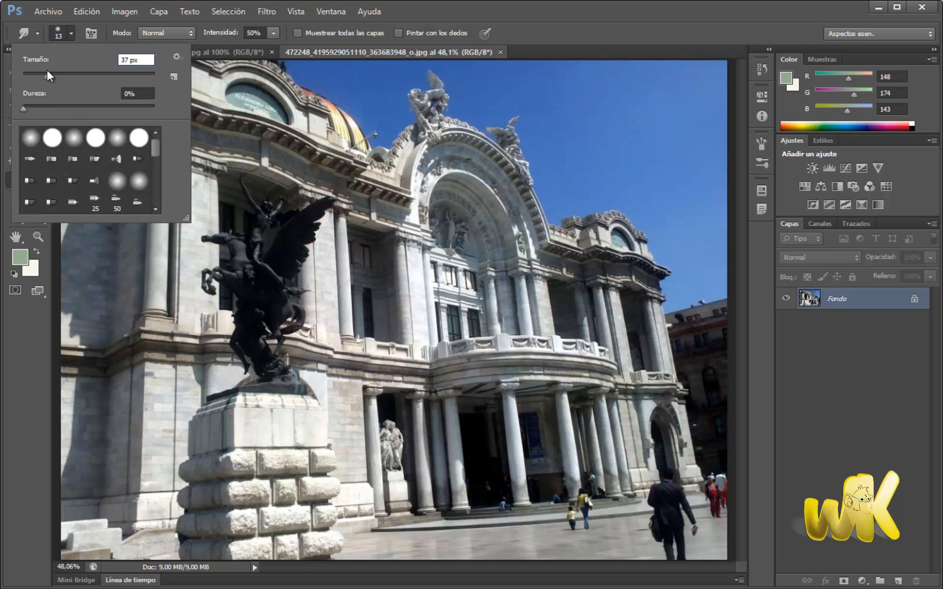
pyautogui.click(58, 74)
pyautogui.click(71, 34)
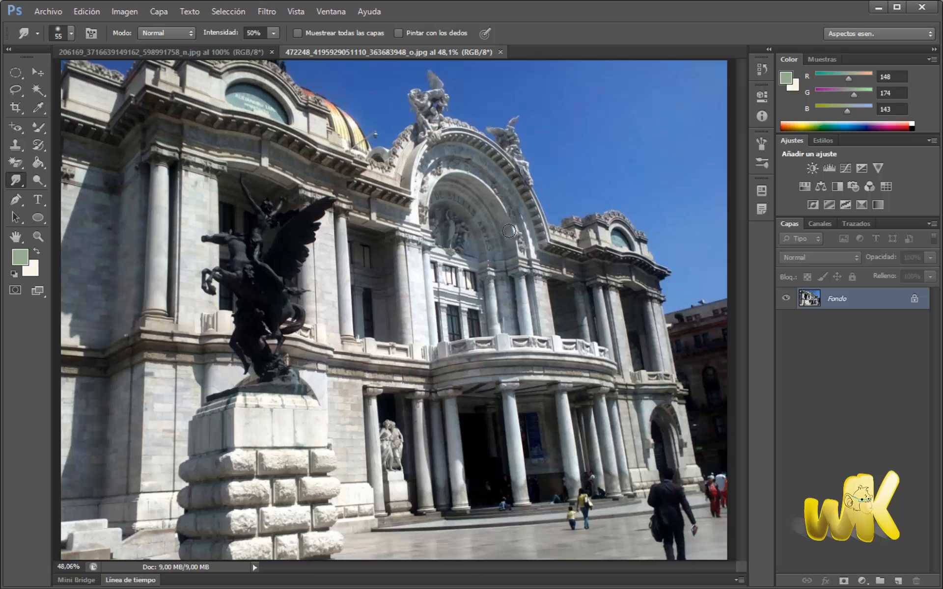
pyautogui.click(62, 34)
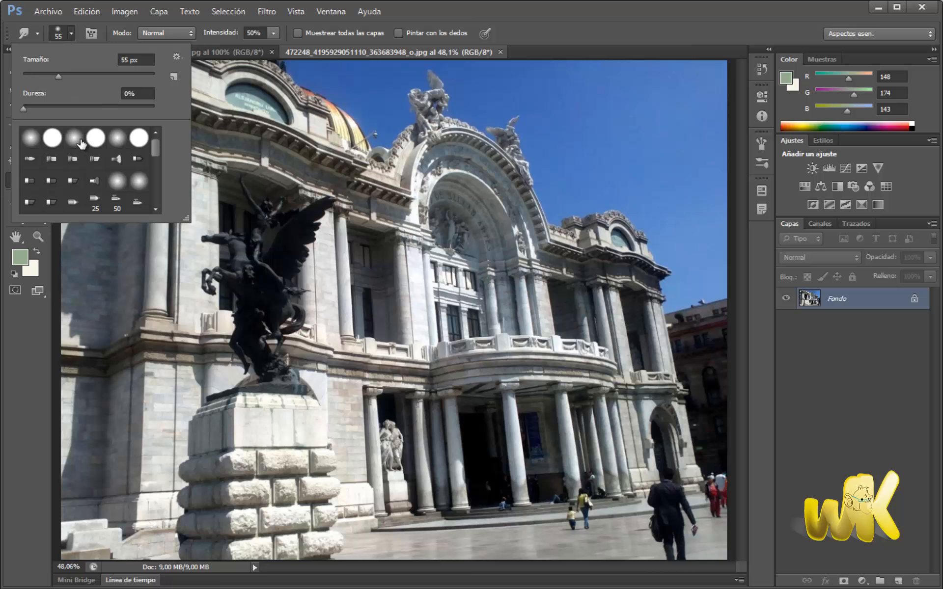
pyautogui.click(71, 33)
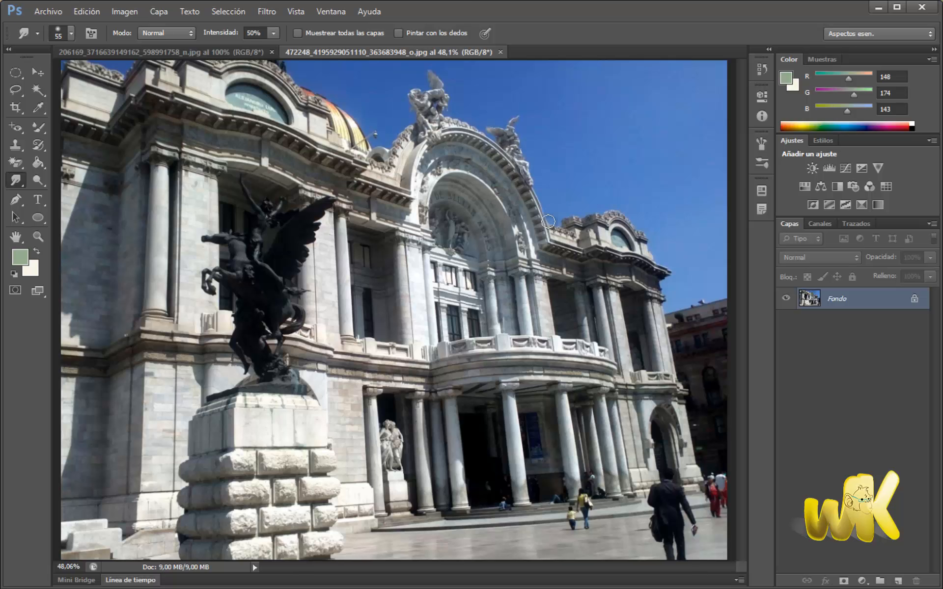
# Step: Try smudging the façade from the arch towards the winged statue at 50% intensity, and undo the strokes
pyautogui.moveTo(548, 221)
pyautogui.mouseDown()
pyautogui.moveTo(557, 253)
pyautogui.moveTo(519, 278)
pyautogui.moveTo(529, 324)
pyautogui.moveTo(504, 337)
pyautogui.moveTo(480, 335)
pyautogui.moveTo(457, 308)
pyautogui.moveTo(447, 225)
pyautogui.moveTo(393, 189)
pyautogui.moveTo(359, 200)
pyautogui.moveTo(355, 218)
pyautogui.moveTo(371, 254)
pyautogui.moveTo(366, 303)
pyautogui.moveTo(338, 322)
pyautogui.moveTo(311, 325)
pyautogui.moveTo(308, 256)
pyautogui.moveTo(294, 227)
pyautogui.moveTo(222, 195)
pyautogui.moveTo(273, 214)
pyautogui.mouseUp()
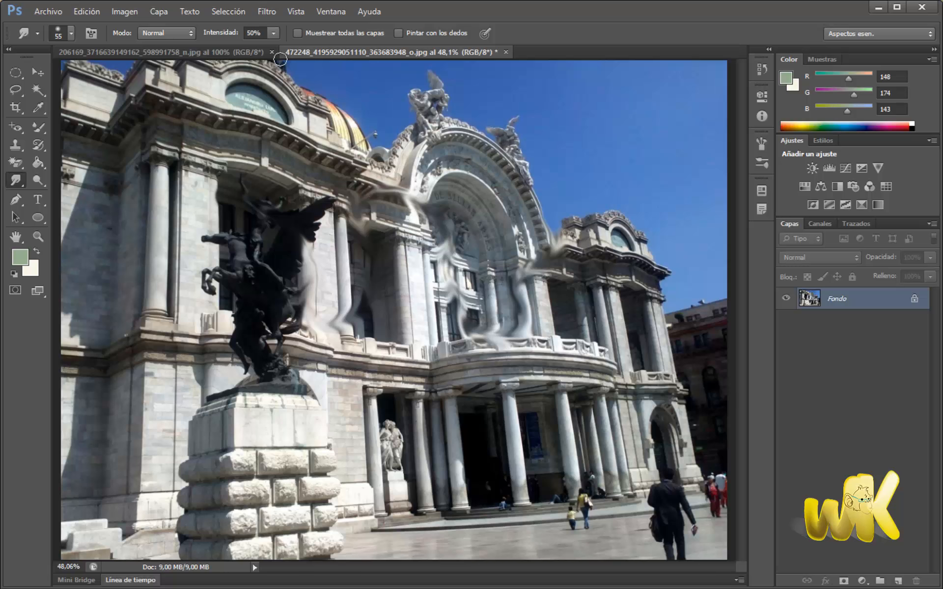
pyautogui.hotkey('ctrl', 'alt', 'z')
pyautogui.hotkey('ctrl', 'alt', 'z')
pyautogui.hotkey('ctrl', 'alt', 'z')
pyautogui.hotkey('ctrl', 'alt', 'z')
pyautogui.hotkey('ctrl', 'alt', 'z')
pyautogui.hotkey('ctrl', 'alt', 'z')
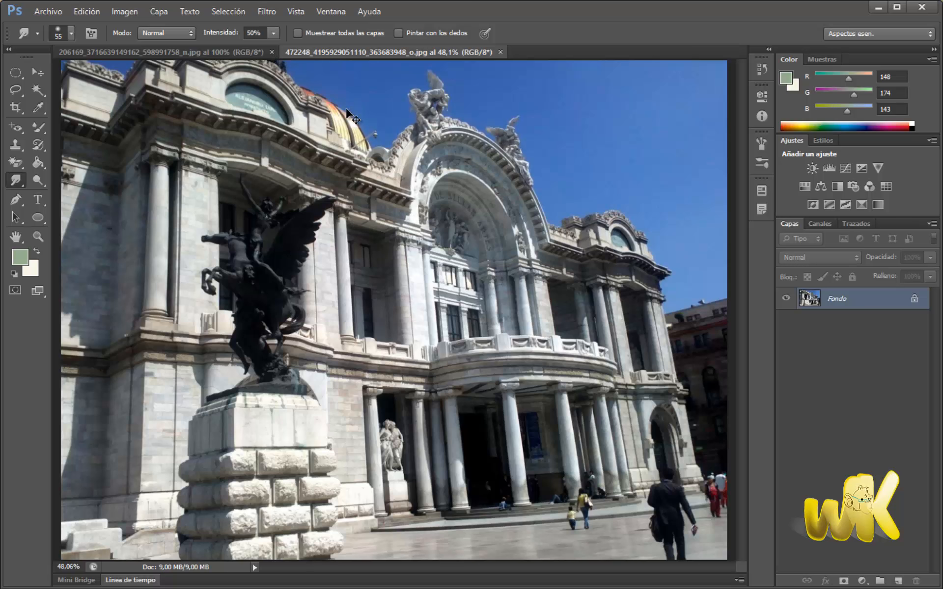
# Step: Try a smudge stroke at 100% intensity, pulling sky blue across the façade to the statue's wing, and undo it
pyautogui.click(273, 33)
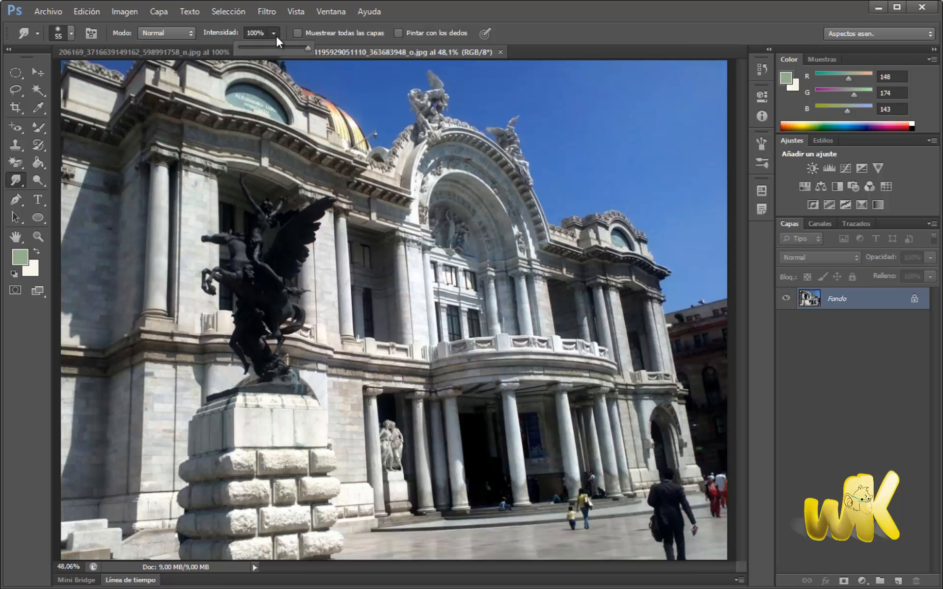
pyautogui.click(276, 36)
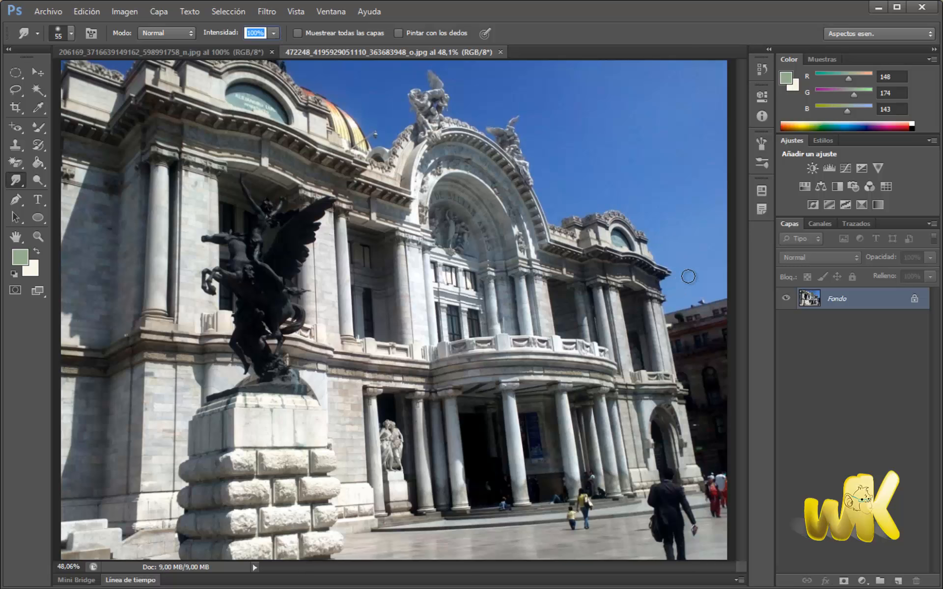
pyautogui.moveTo(696, 309)
pyautogui.mouseDown()
pyautogui.moveTo(700, 334)
pyautogui.moveTo(687, 352)
pyautogui.moveTo(630, 367)
pyautogui.moveTo(592, 364)
pyautogui.moveTo(503, 332)
pyautogui.moveTo(413, 338)
pyautogui.moveTo(346, 322)
pyautogui.moveTo(297, 230)
pyautogui.mouseUp()
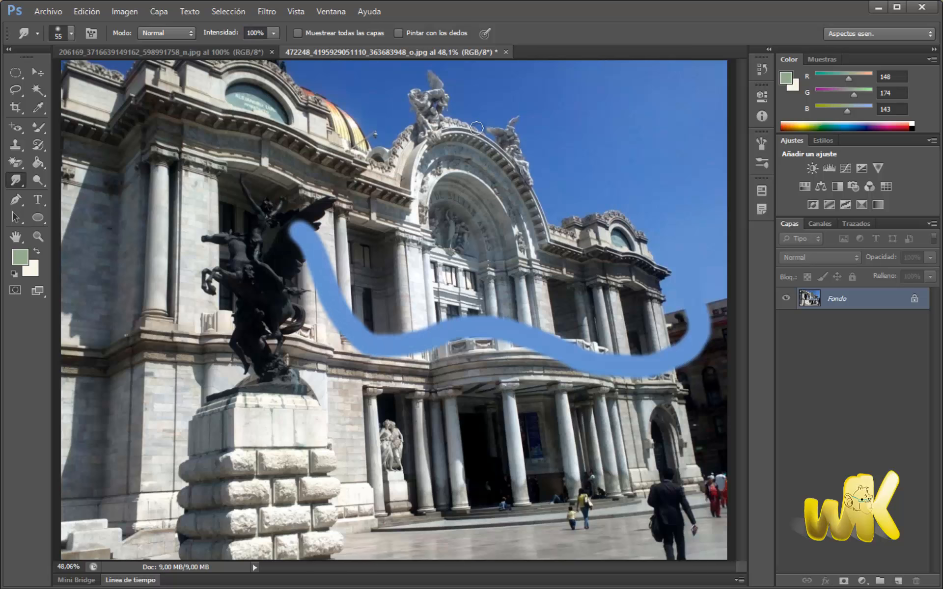
pyautogui.hotkey('ctrl', 'z')
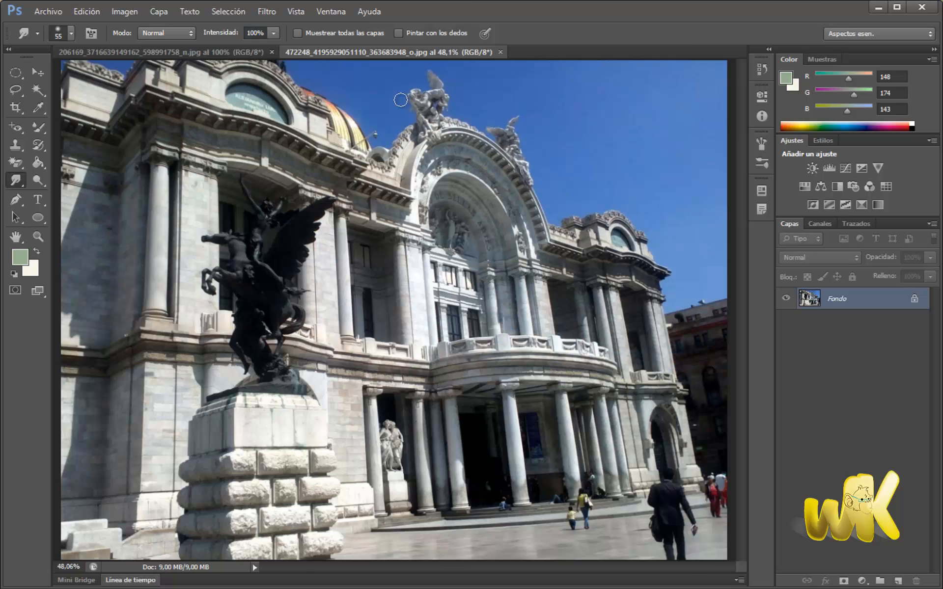
# Step: With intensity at 50% and Pintar con los dedos on, smudge a spot of sky and the façade around the balcony
pyautogui.click(267, 30)
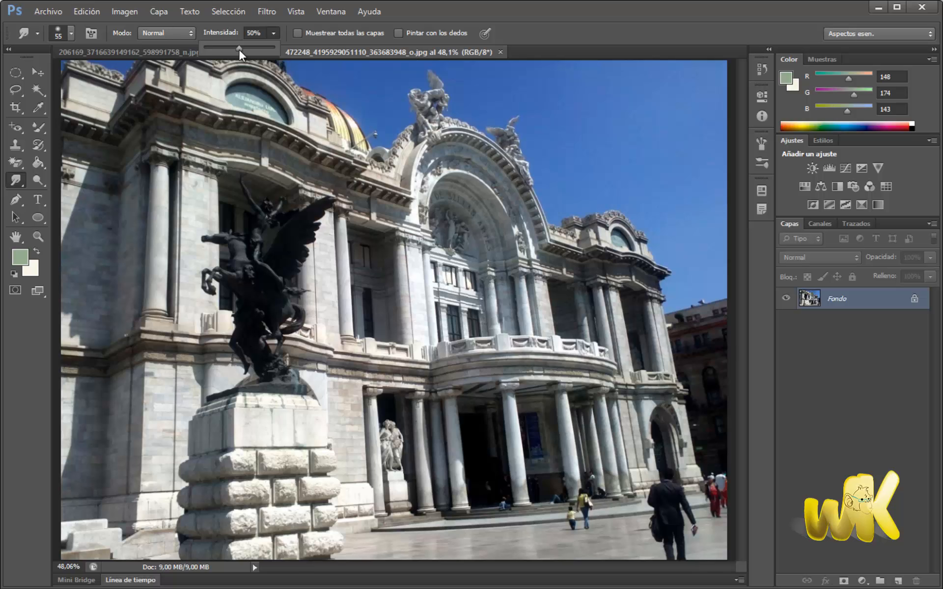
pyautogui.click(263, 33)
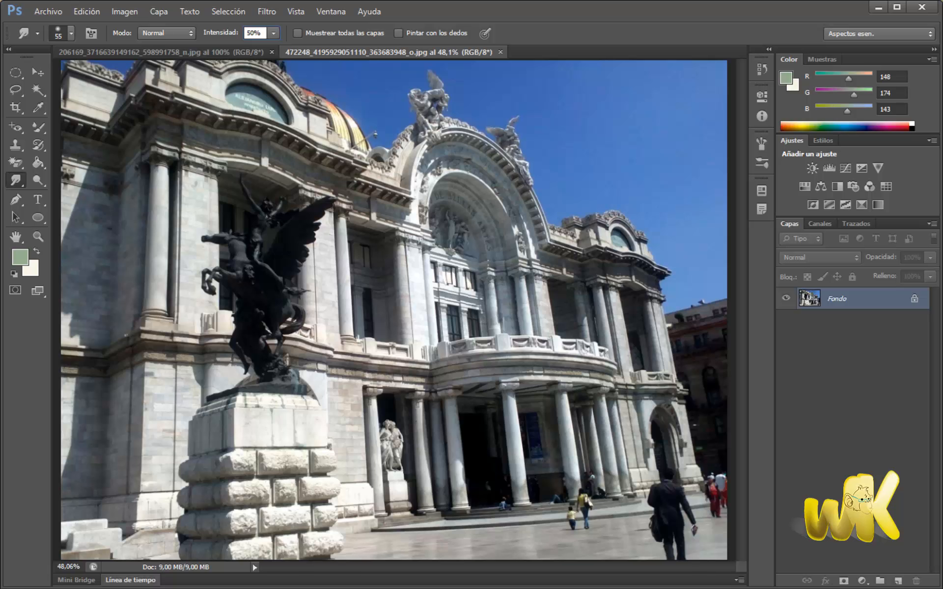
pyautogui.click(834, 325)
# Step: Finger-paint a curved green stroke from the sky across the façade at 100% intensity, and undo it along with the earlier smudges
pyautogui.click(273, 33)
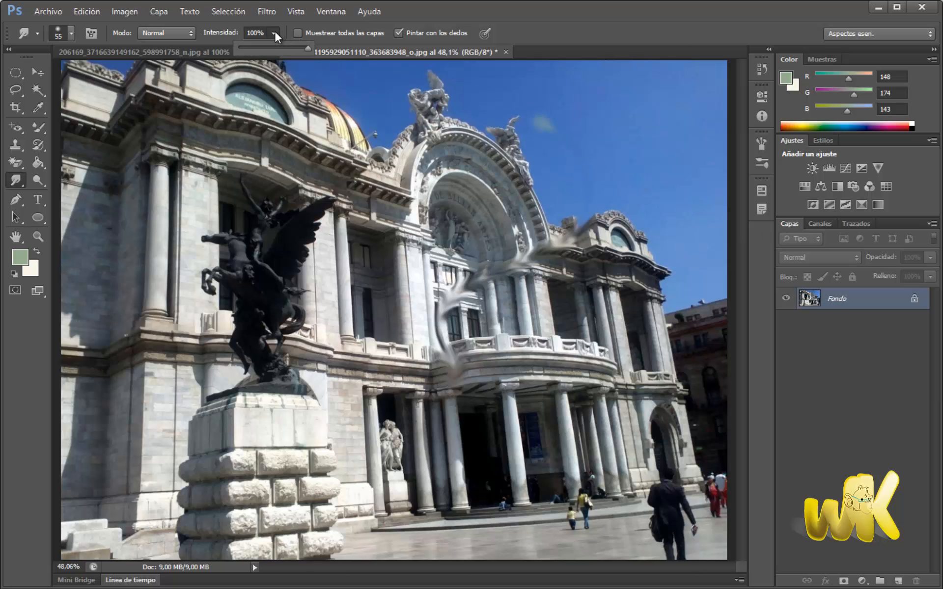
pyautogui.click(273, 32)
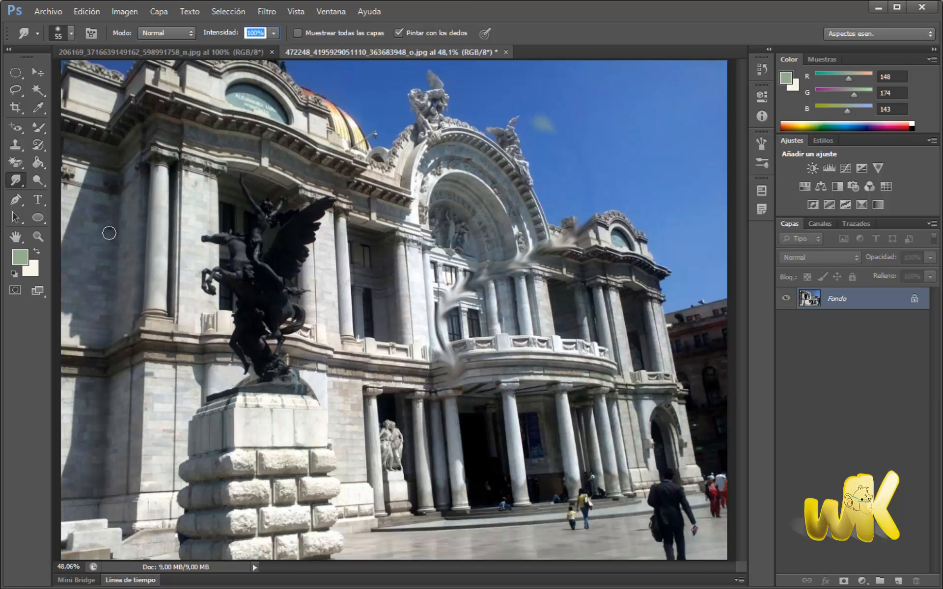
pyautogui.moveTo(640, 171)
pyautogui.mouseDown()
pyautogui.moveTo(658, 199)
pyautogui.moveTo(659, 246)
pyautogui.moveTo(646, 264)
pyautogui.moveTo(526, 285)
pyautogui.moveTo(479, 311)
pyautogui.moveTo(471, 335)
pyautogui.moveTo(489, 352)
pyautogui.moveTo(496, 382)
pyautogui.moveTo(435, 419)
pyautogui.moveTo(379, 393)
pyautogui.moveTo(384, 355)
pyautogui.moveTo(404, 321)
pyautogui.mouseUp()
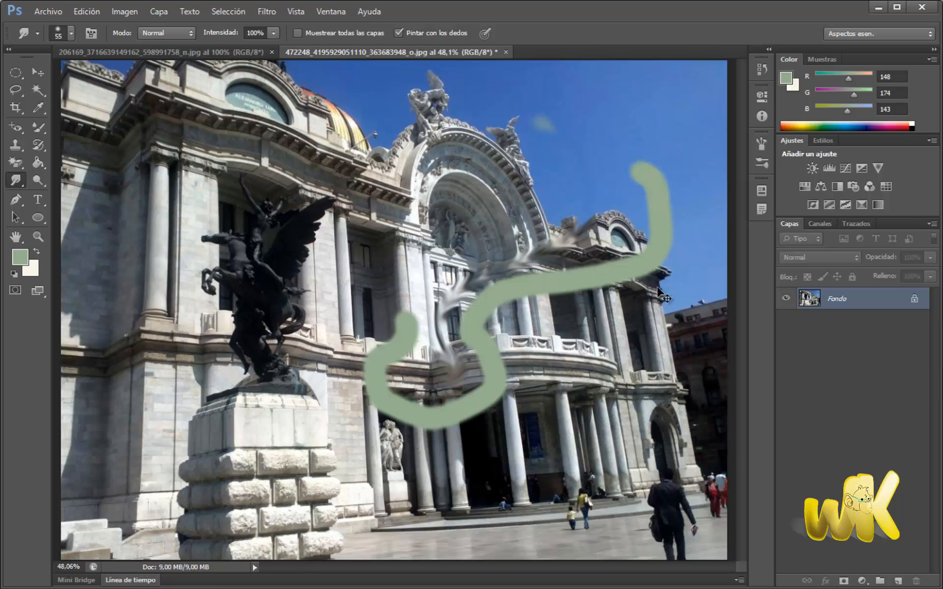
pyautogui.hotkey('ctrl', 'z')
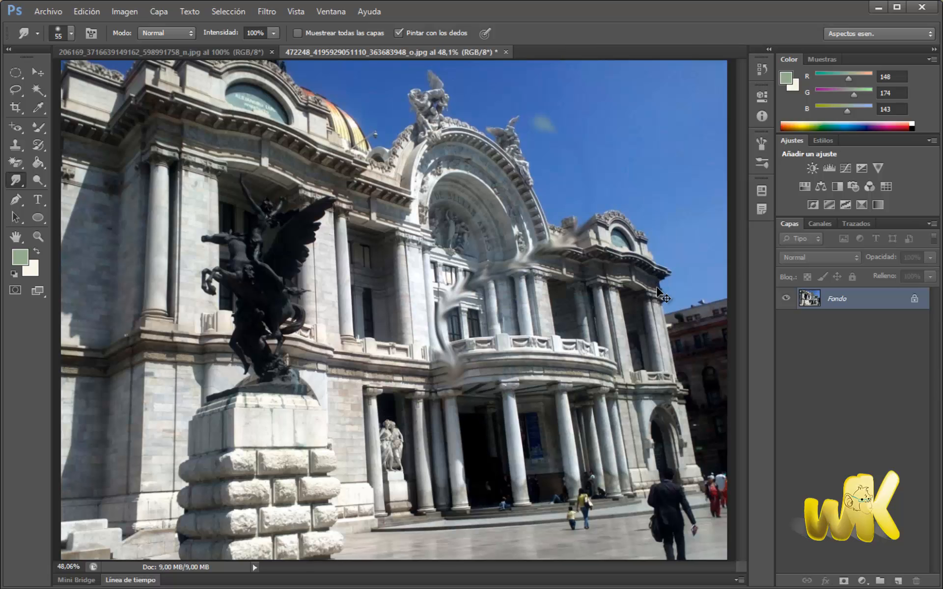
pyautogui.hotkey('ctrl', 'alt', 'z')
pyautogui.hotkey('ctrl', 'alt', 'z')
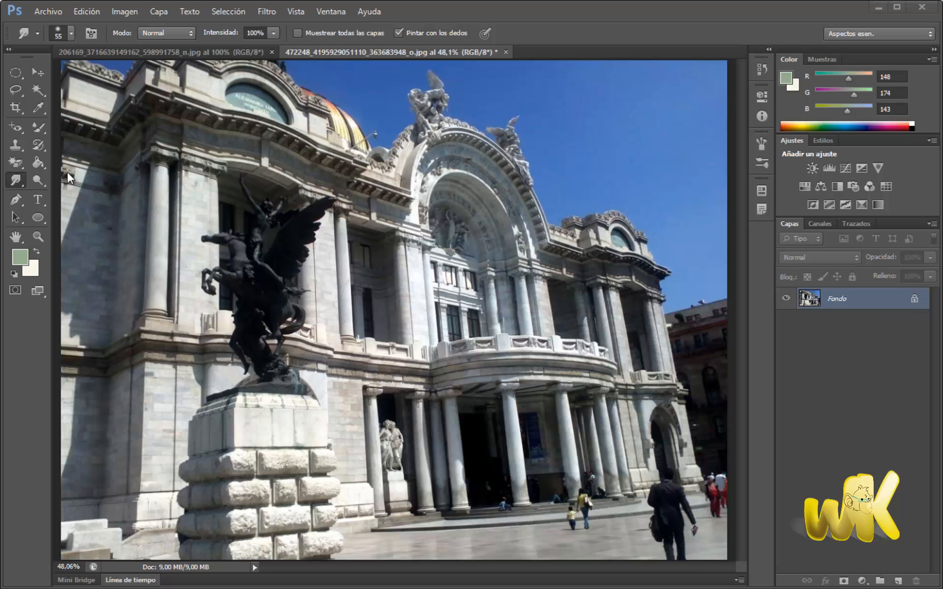
pyautogui.rightClick(17, 181)
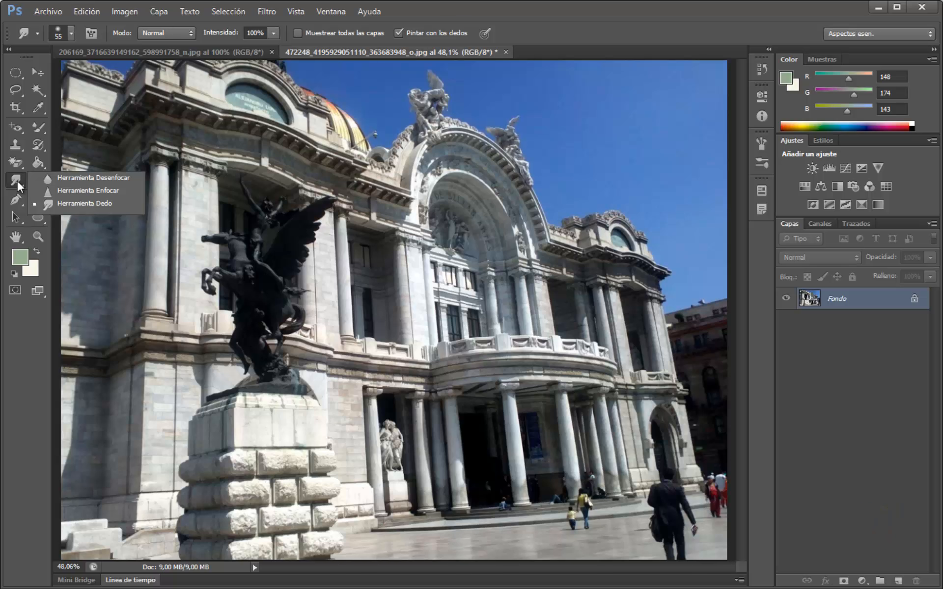
pyautogui.click(17, 180)
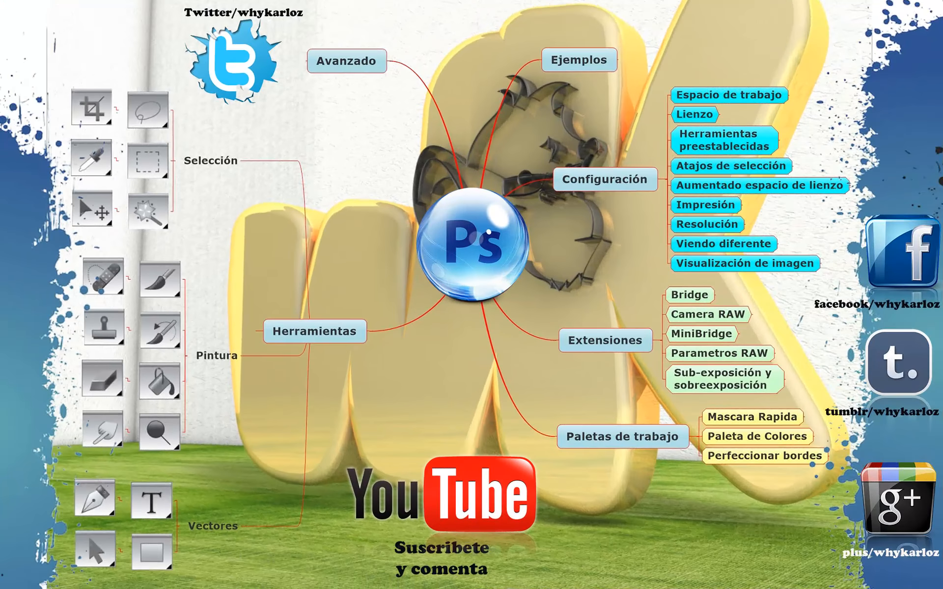